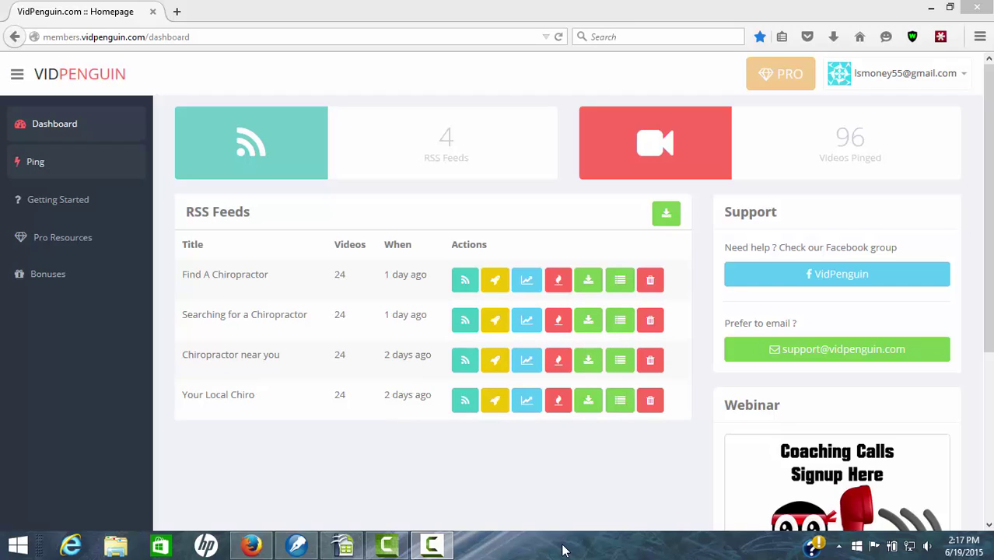
On the YouTube Pinger page, paste the Chiropractor Chesterfield Mo video link into the YouTube URL field.
left_click(35, 162)
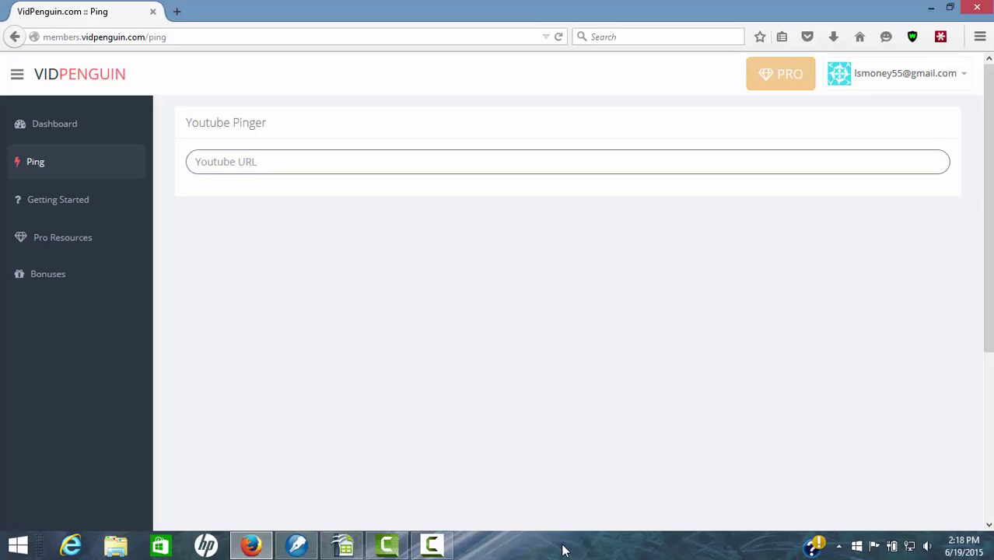
key("Menu")
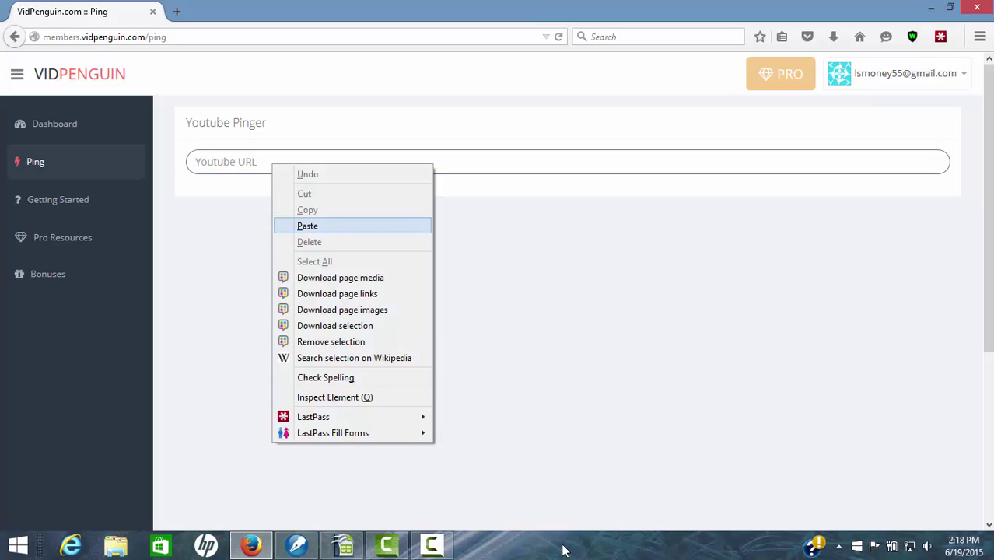
key("Return")
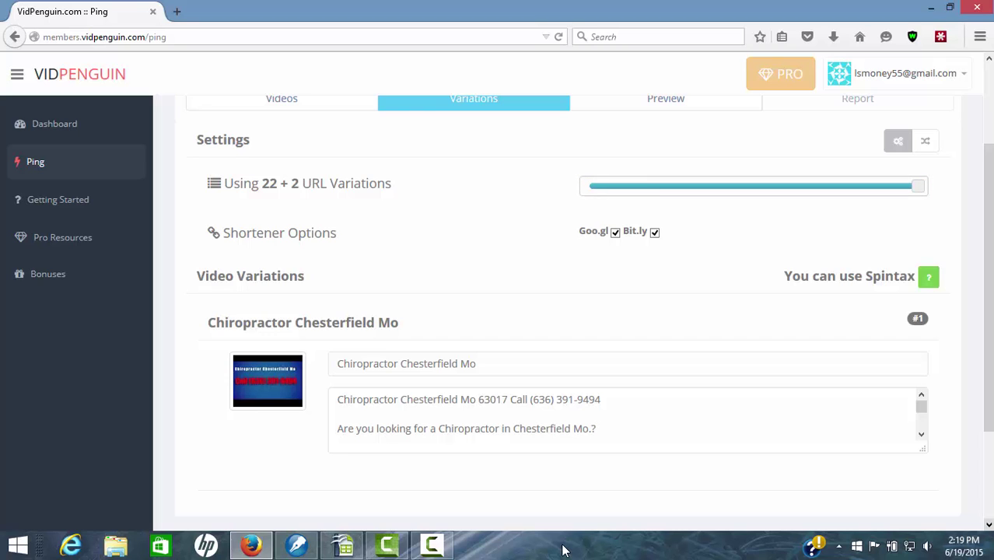
scroll(565, 551, "down", 2)
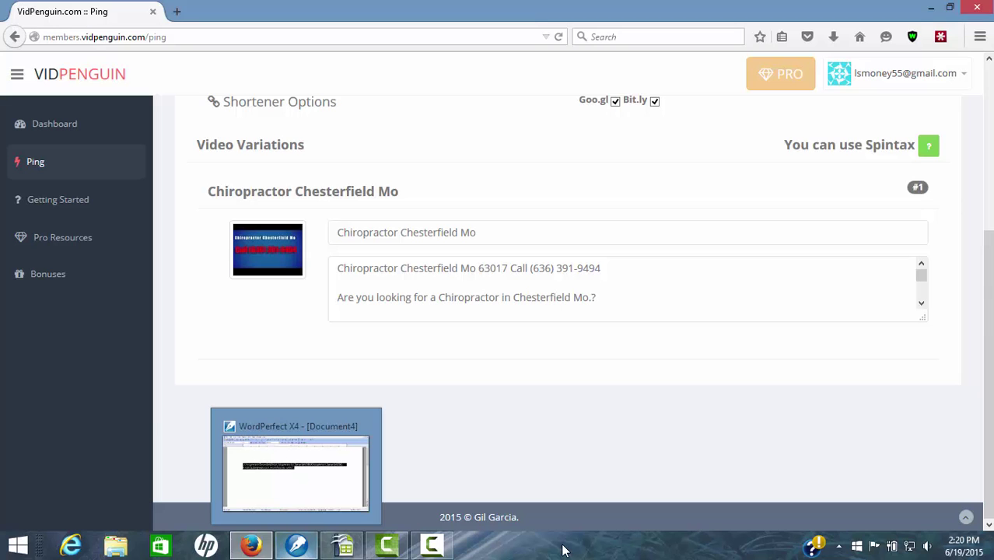
Copy the four-variant Chiropractor Chesterfield Mo spintax title list from WordPerfect, then return to VidPenguin.
key("alt+Tab")
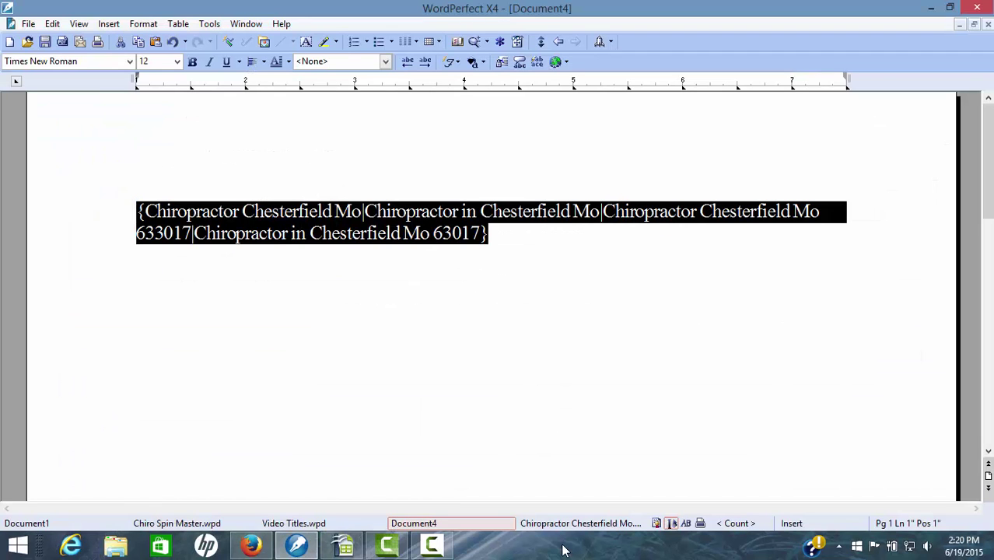
key("shift+F10")
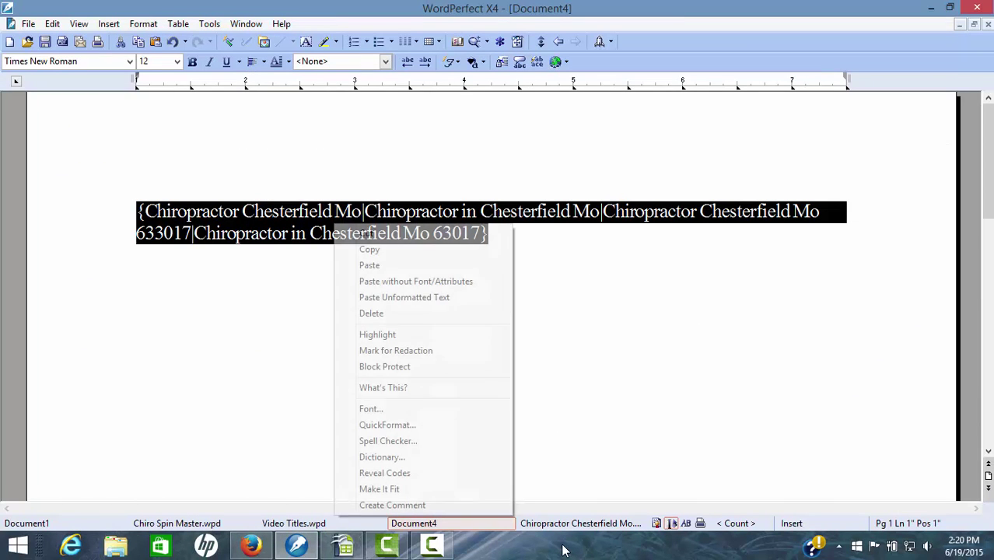
key("Down")
key("Down")
key("Return")
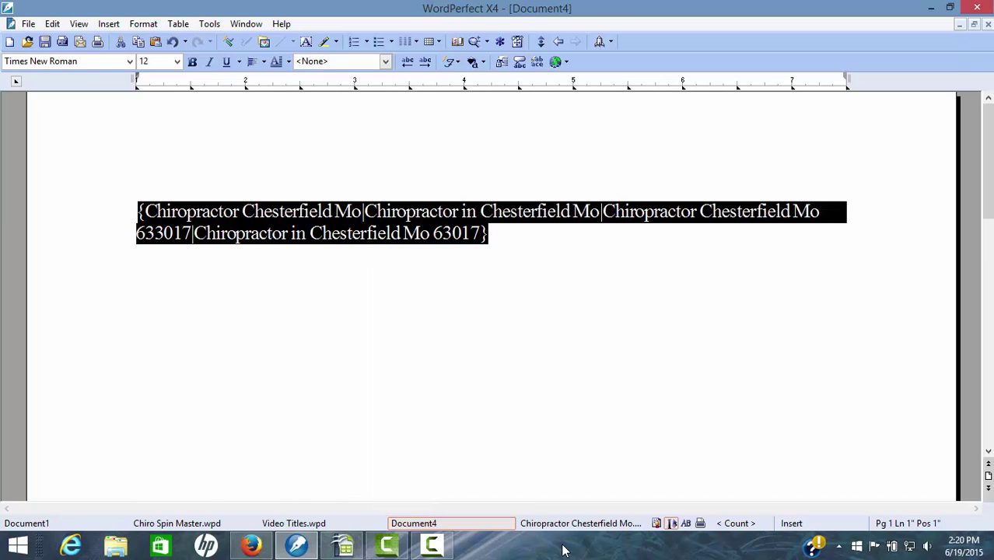
key("alt+Tab")
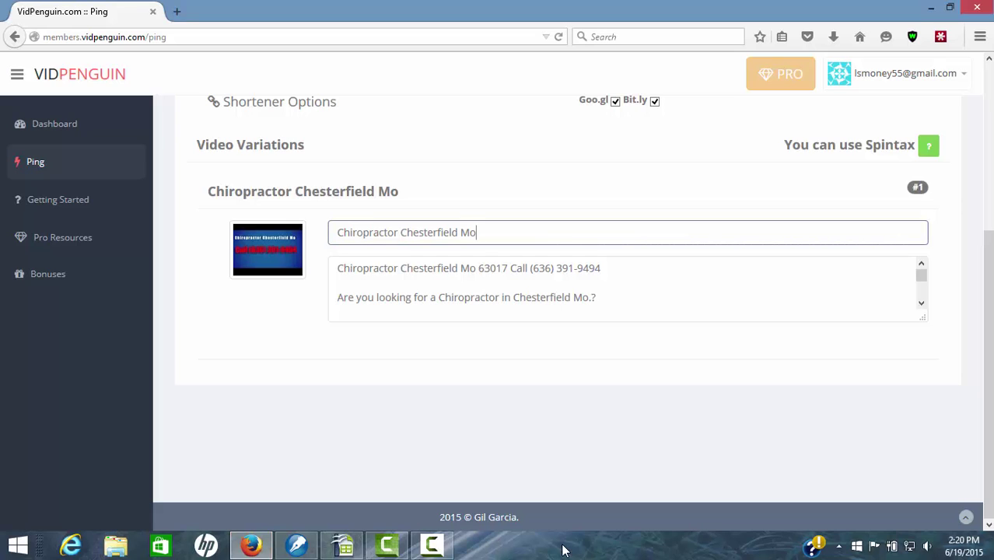
Replace the variation #1 video title 'Chiropractor Chesterfield Mo' with the pasted spintax title list.
key("BackSpace")
key("BackSpace")
key("BackSpace")
key("BackSpace")
key("BackSpace")
key("BackSpace")
key("BackSpace")
key("BackSpace")
key("BackSpace")
key("BackSpace")
key("BackSpace")
key("BackSpace")
key("BackSpace")
key("BackSpace")
key("BackSpace")
key("BackSpace")
key("BackSpace")
key("BackSpace")
key("BackSpace")
key("BackSpace")
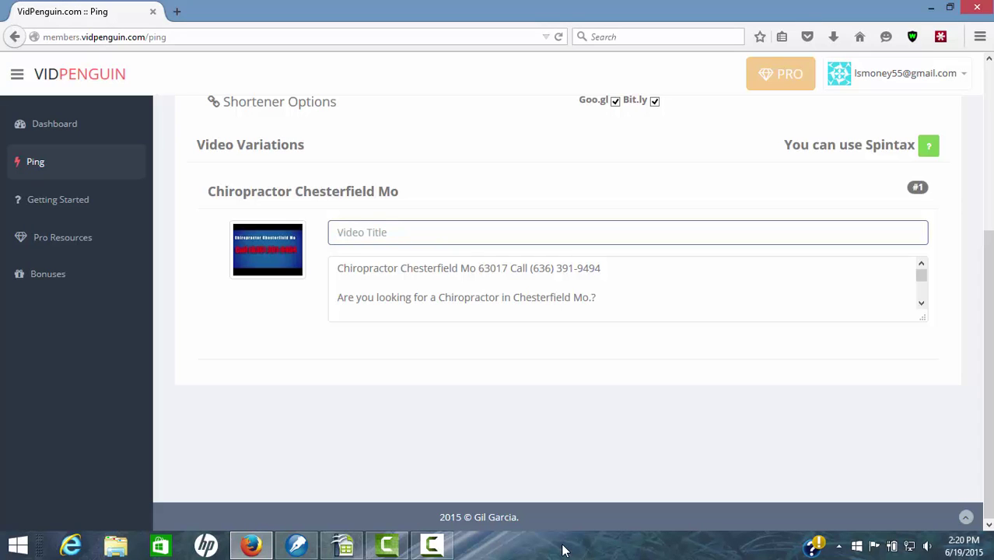
key("shift+F10")
key("p")
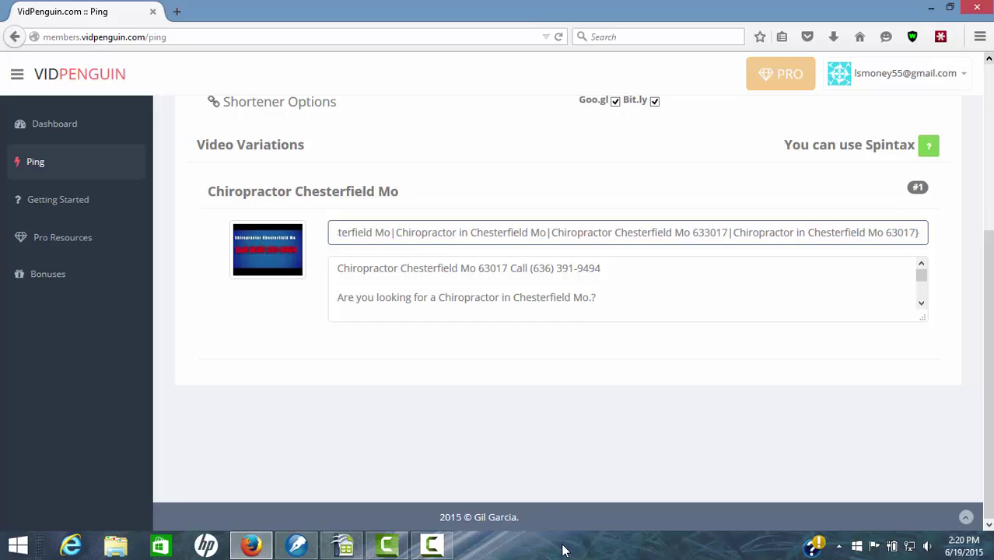
scroll(565, 551, "up", 3)
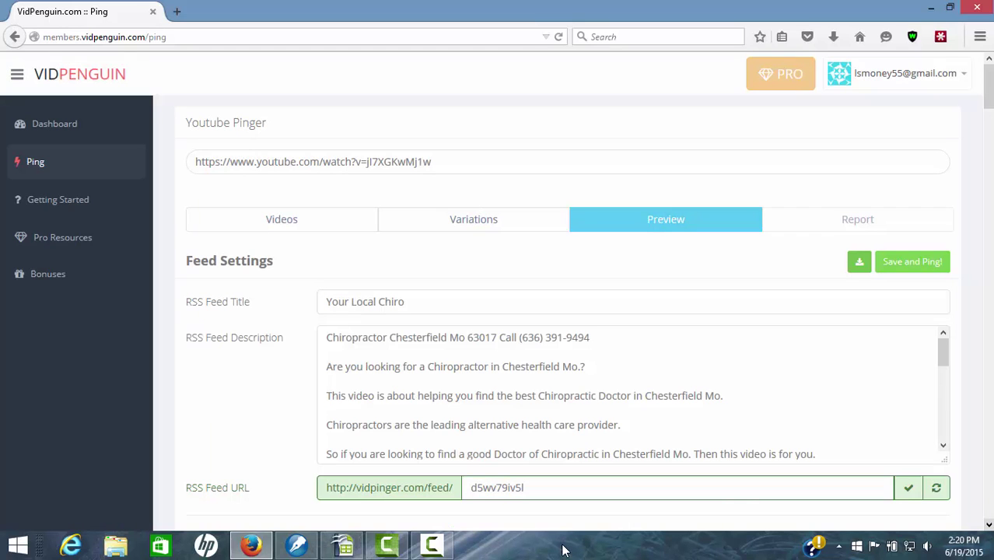
Scroll through the spun video title variations in the preview, then return to Feed Settings.
key("Down")
key("Down")
key("Down")
key("Down")
key("Down")
key("Down")
key("Down")
key("Down")
key("Down")
key("Down")
key("Down")
key("Down")
key("Down")
key("Down")
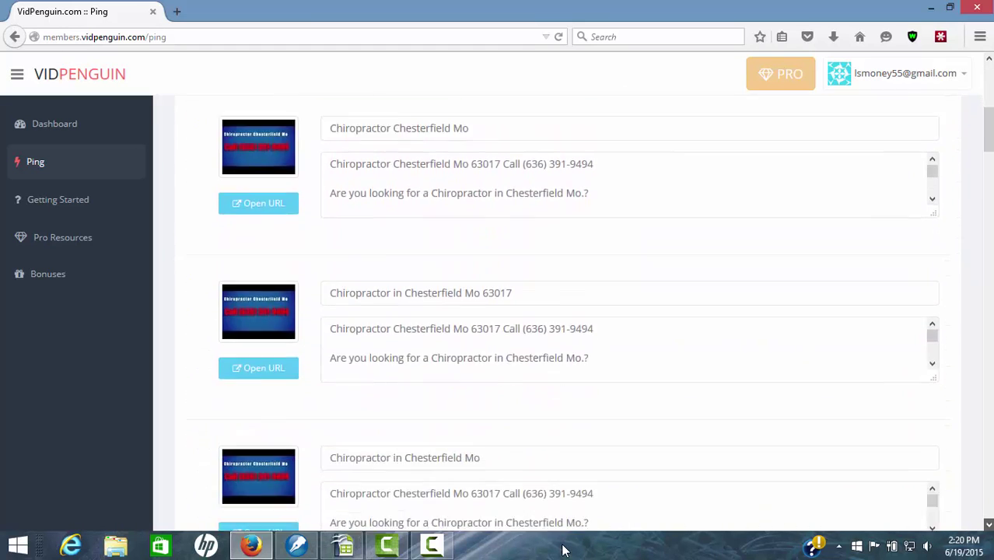
key("Down")
key("Down")
key("Down")
key("Down")
key("Down")
key("Down")
key("Down")
key("Down")
key("Down")
key("Down")
key("Down")
key("Down")
key("Down")
key("Down")
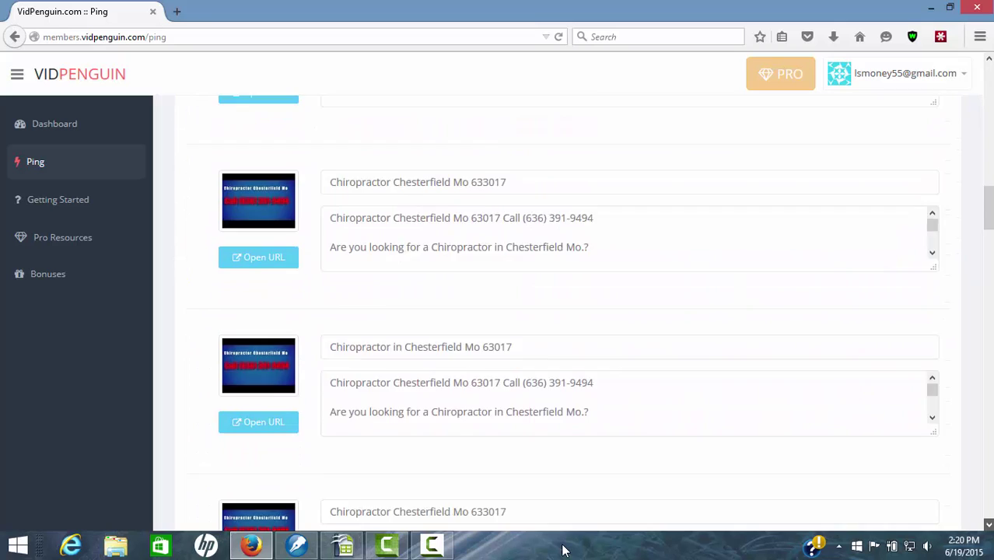
key("Down")
key("Down")
key("Down")
key("Down")
key("Down")
key("Down")
key("Down")
key("Down")
key("Down")
key("Down")
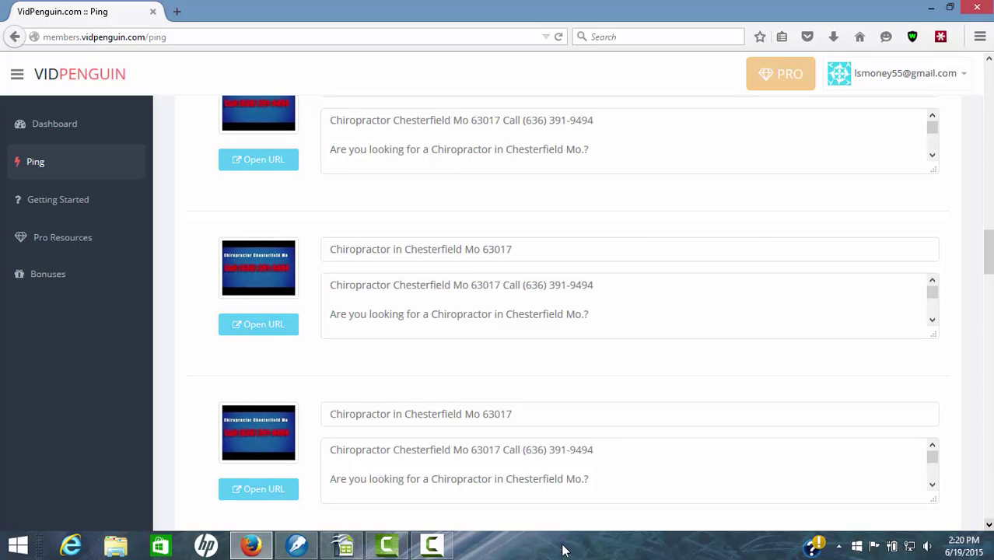
key("Down")
key("Down")
key("Down")
key("Down")
key("Down")
key("Down")
key("Down")
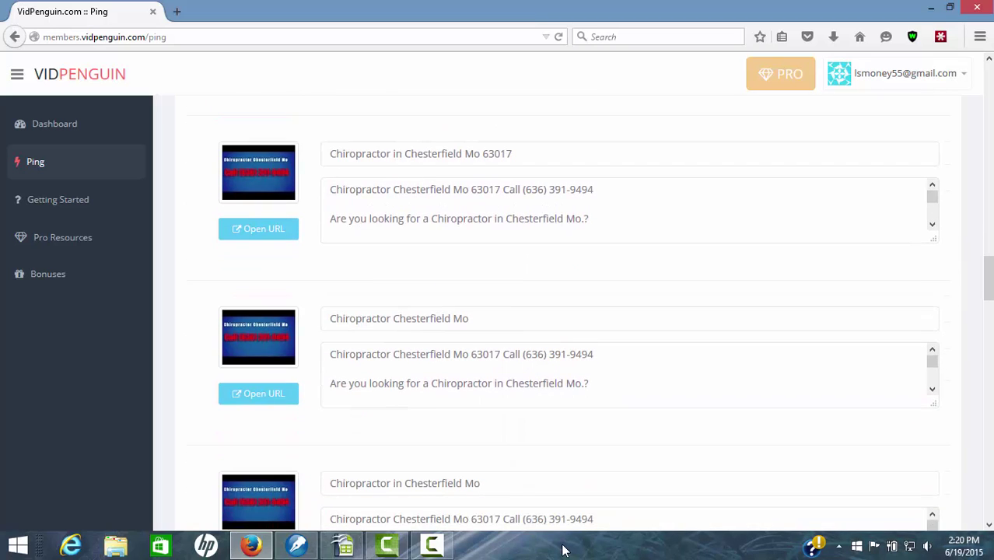
key("Down")
key("Down")
key("Down")
key("Down")
key("Down")
key("Down")
key("Down")
key("Down")
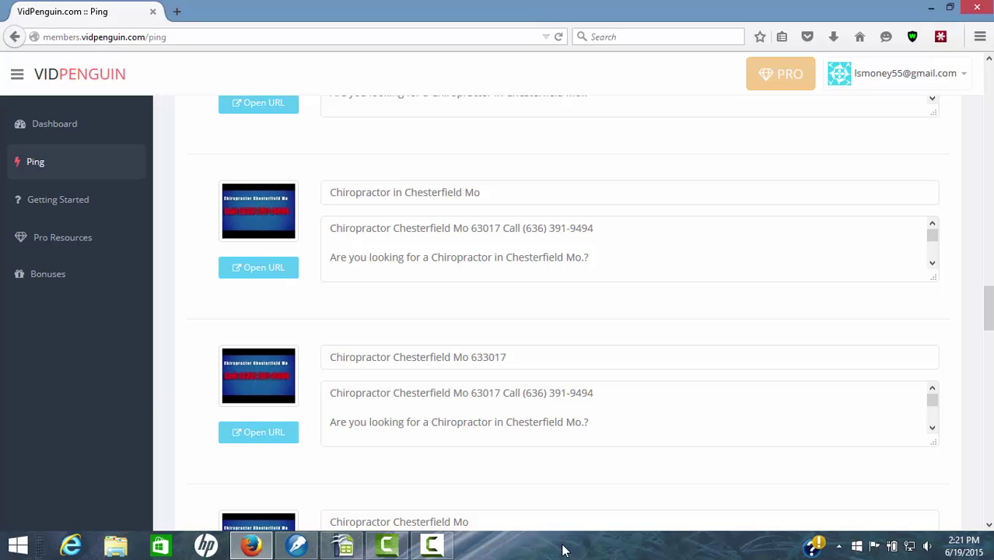
key("Down")
key("Down")
key("Down")
key("Down")
key("Down")
key("Down")
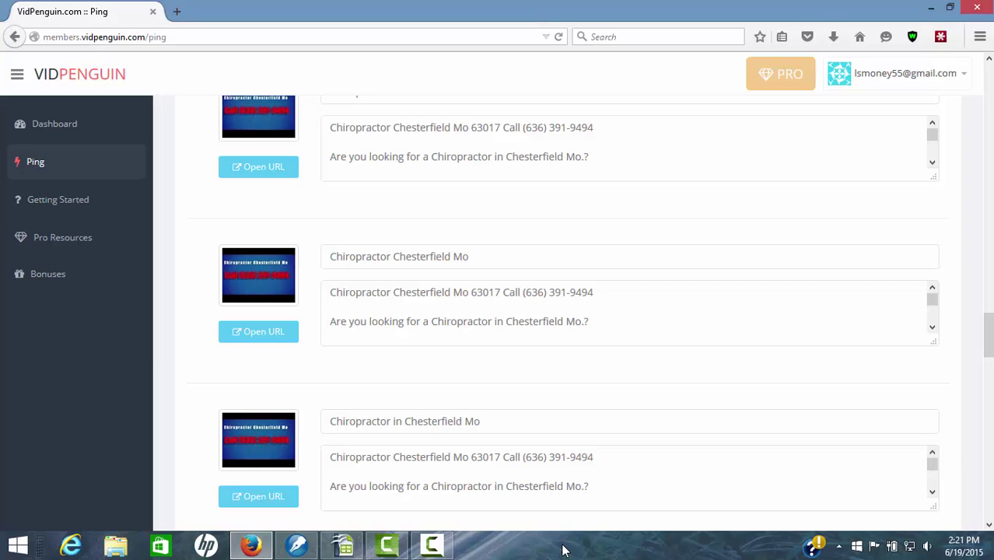
key("Down")
key("Down")
key("Down")
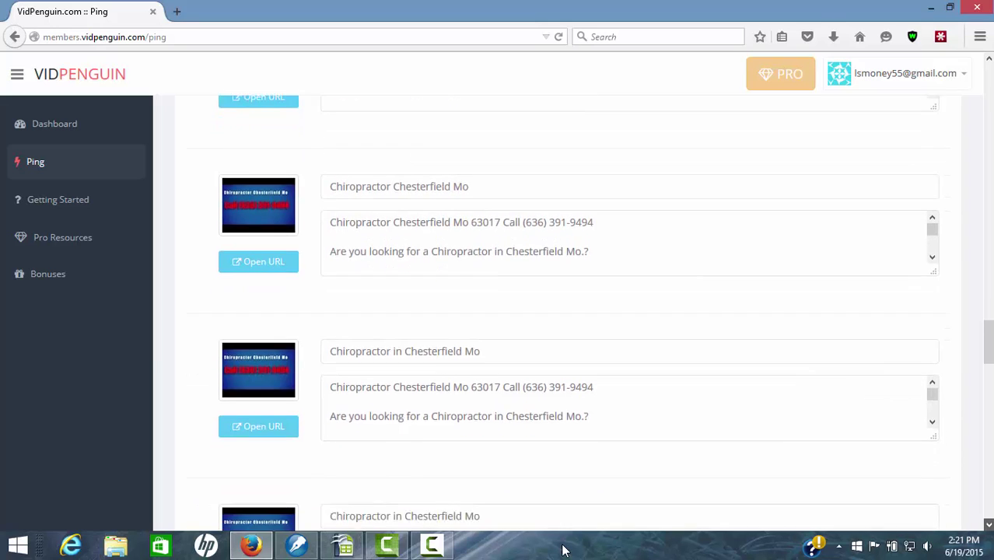
key("Down")
key("Down")
key("Down")
key("Down")
key("Down")
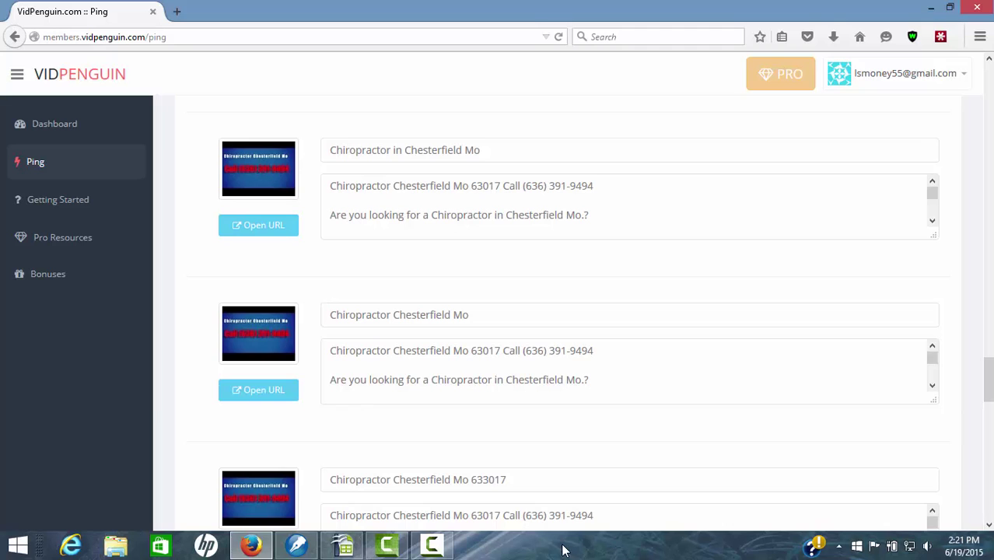
key("Down")
key("Down")
key("Down")
key("Down")
key("Down")
key("Down")
key("Down")
key("Down")
key("Down")
key("Down")
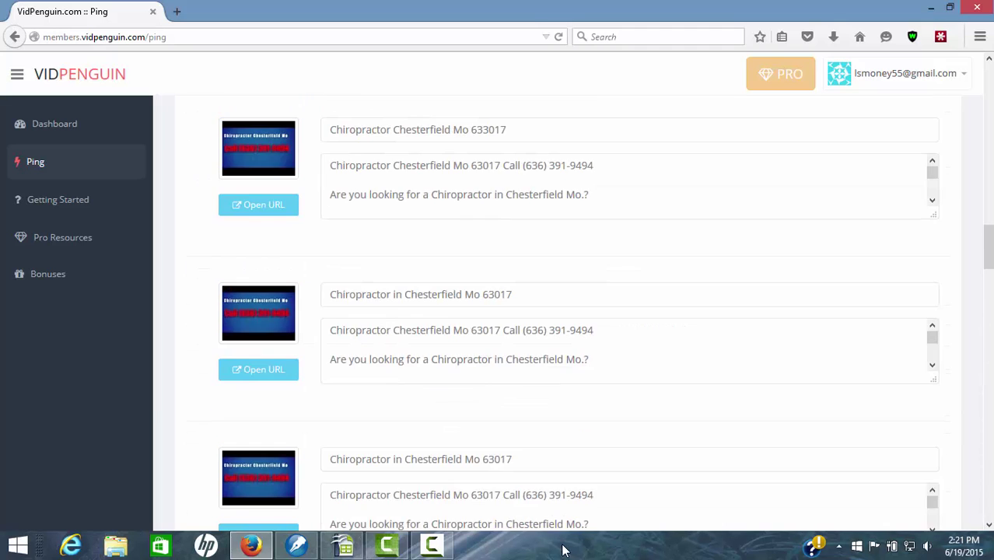
key("Page_Up")
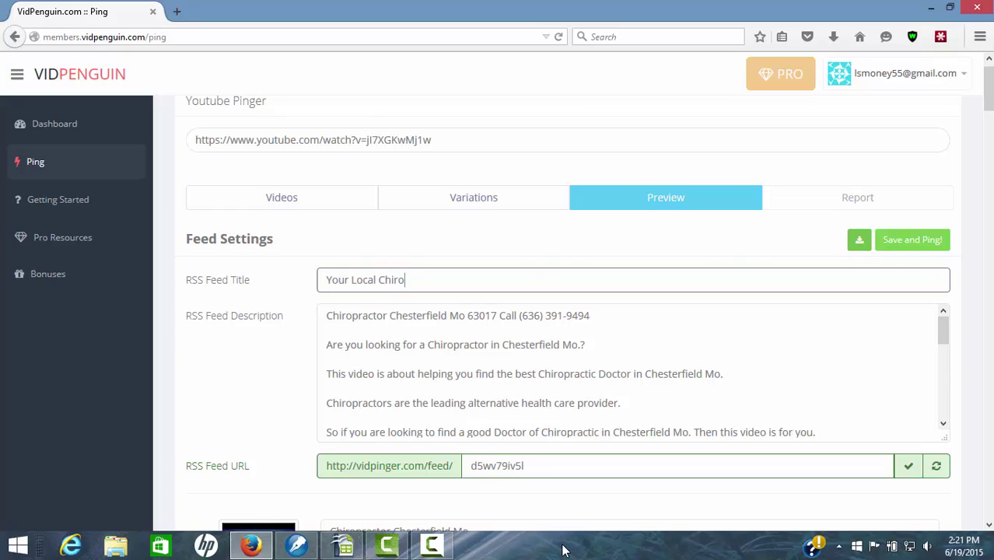
Change the RSS feed title from 'Your Local Chiro' to 'Chiropractor Chesterfield Mo'.
key("BackSpace")
key("BackSpace")
key("BackSpace")
key("BackSpace")
key("BackSpace")
key("BackSpace")
key("BackSpace")
key("BackSpace")
key("BackSpace")
key("BackSpace")
key("BackSpace")
key("BackSpace")
key("BackSpace")
key("BackSpace")
key("BackSpace")
key("BackSpace")
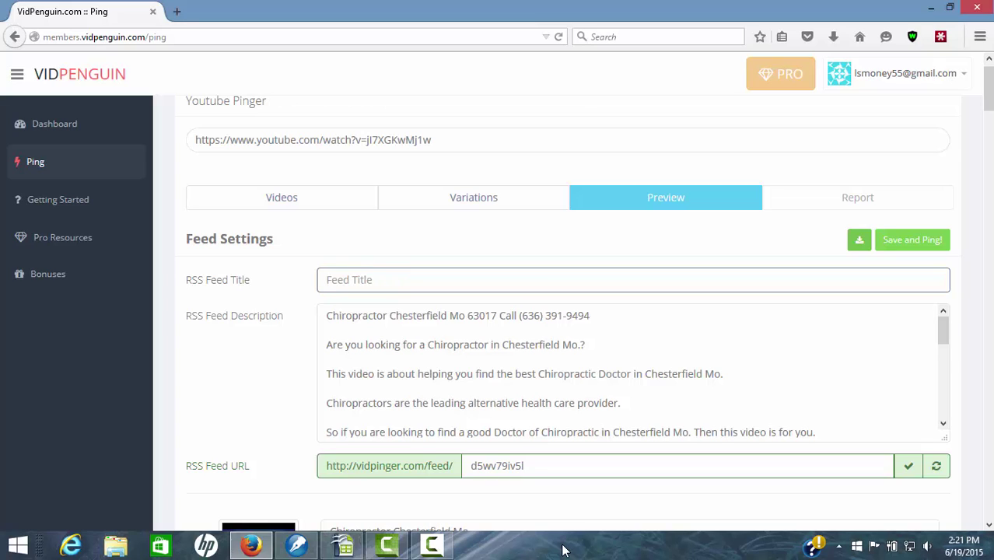
type("Chiropractor Chest")
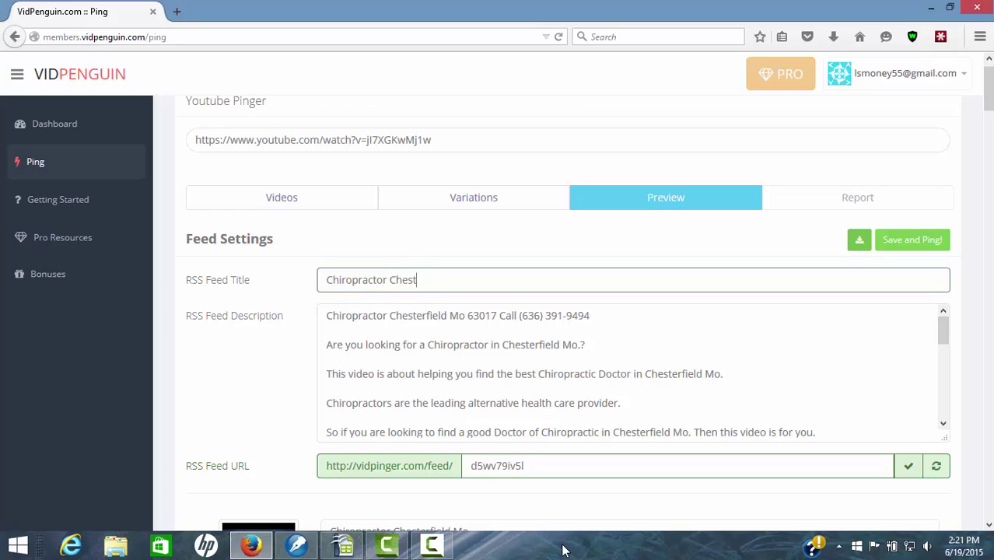
type("erfield Mo")
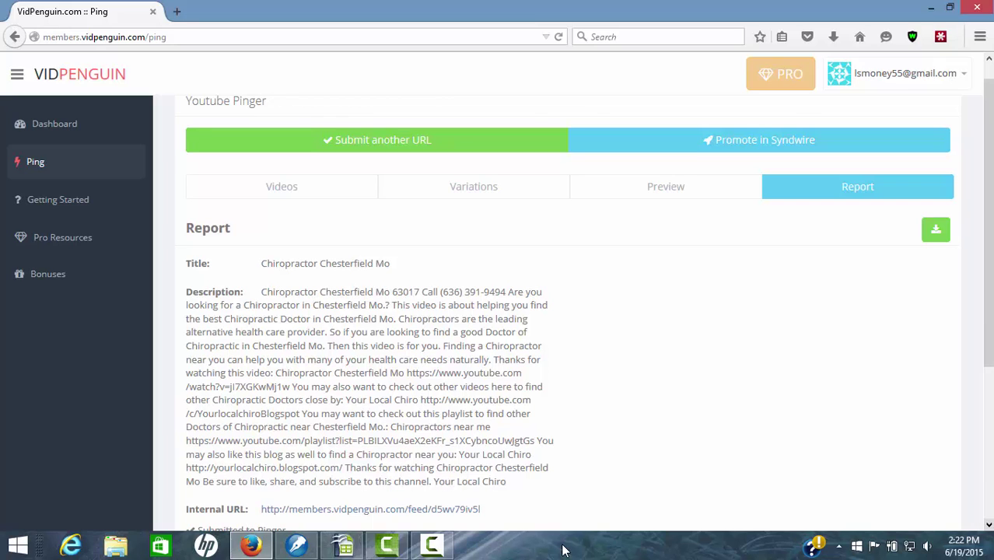
Review the ping report down to the Feedburner URL and back to the top.
key("End")
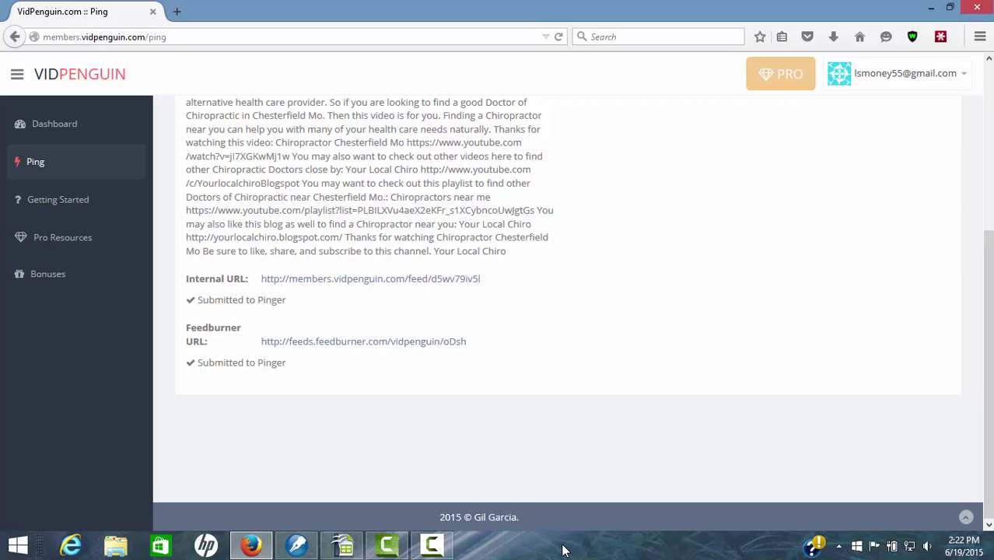
key("Home")
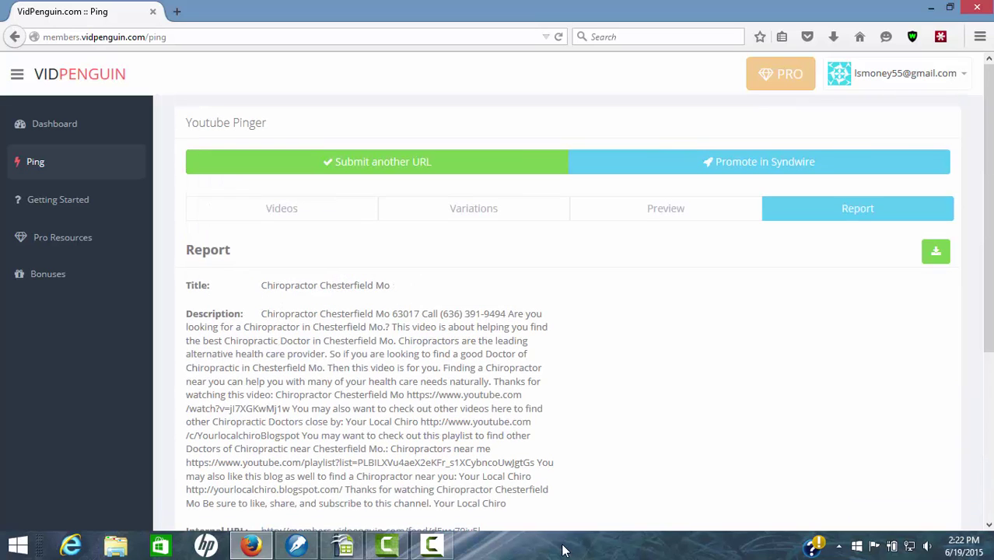
key("Tab")
On the dashboard, open the URL list for the new Chiropractor Chesterfield Mo feed.
key("Return")
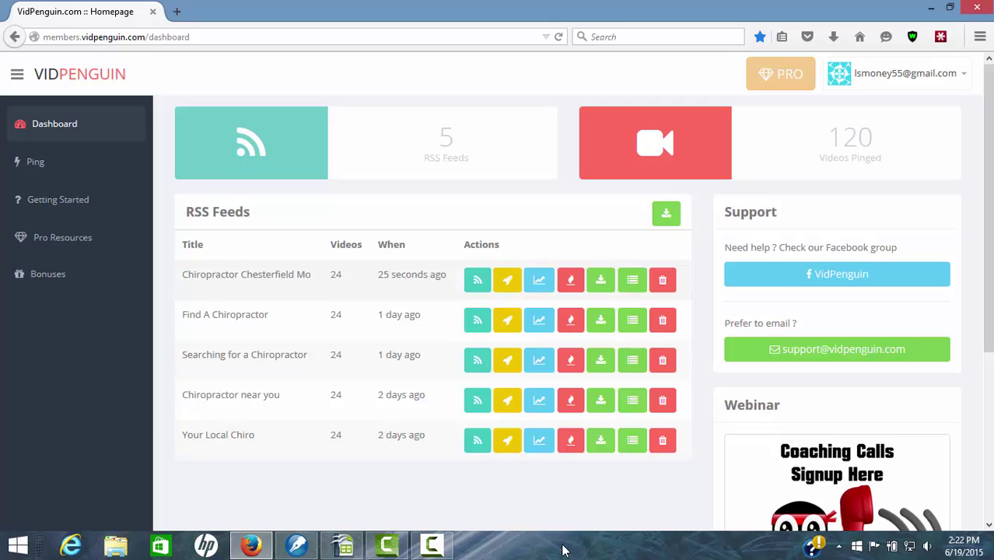
key("Tab")
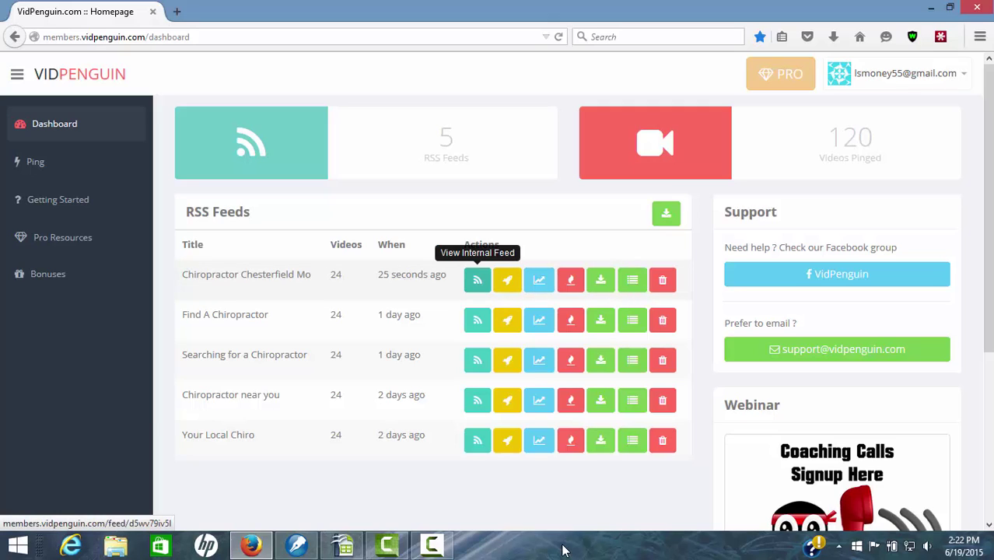
key("Tab")
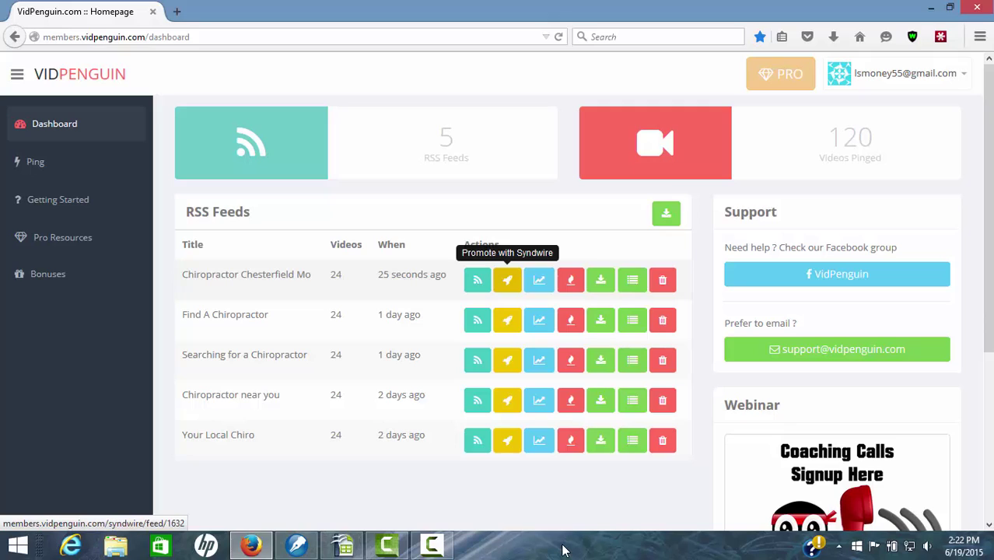
key("Tab")
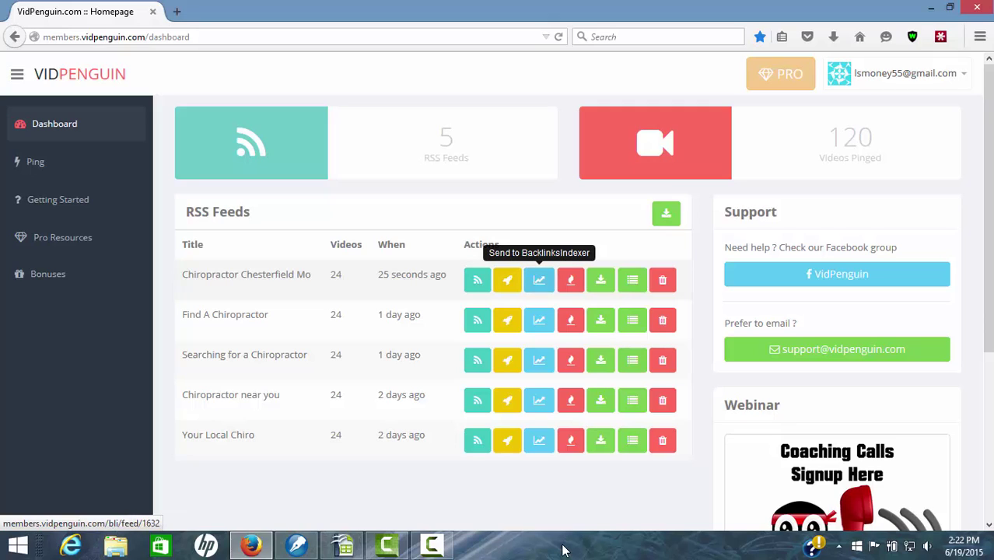
key("Tab")
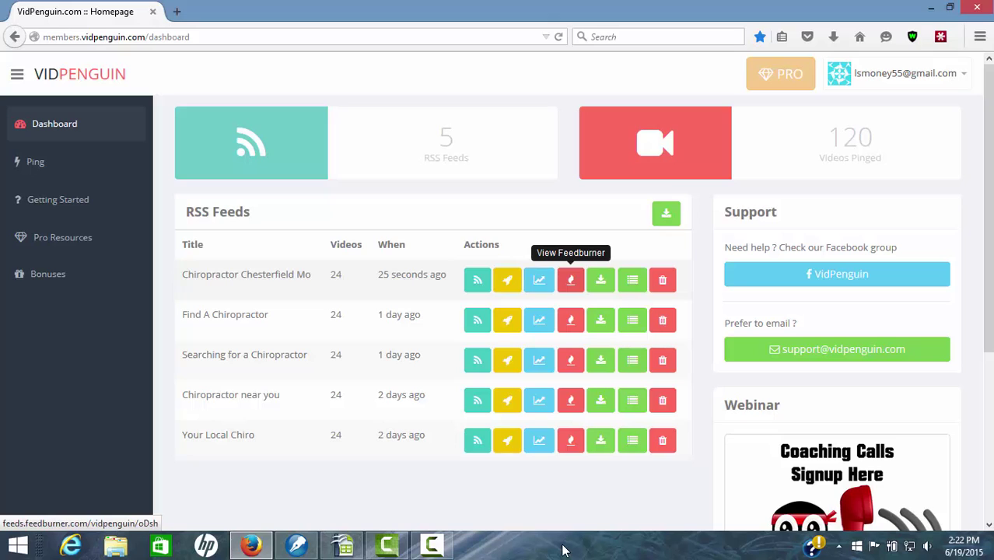
key("shift+Tab")
key("Tab")
key("Tab")
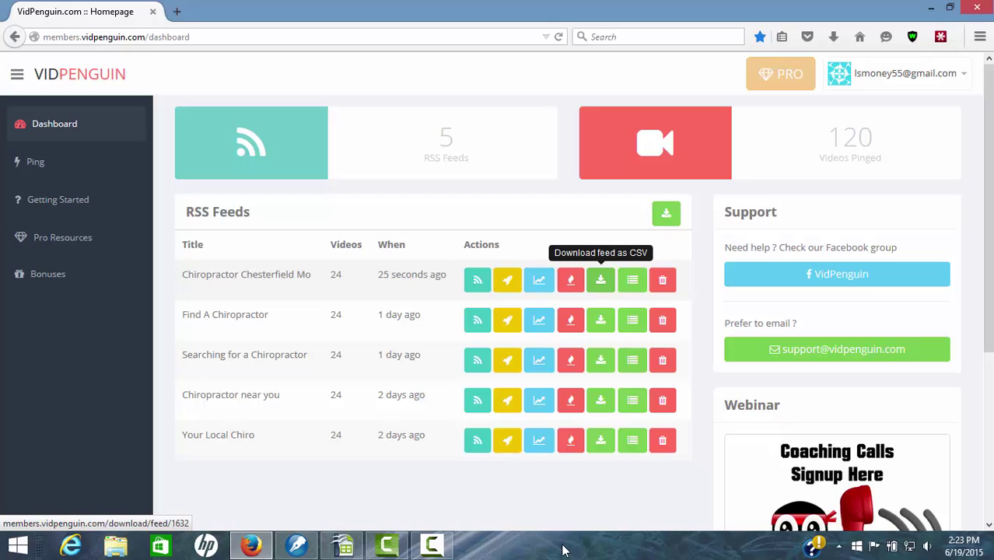
key("Tab")
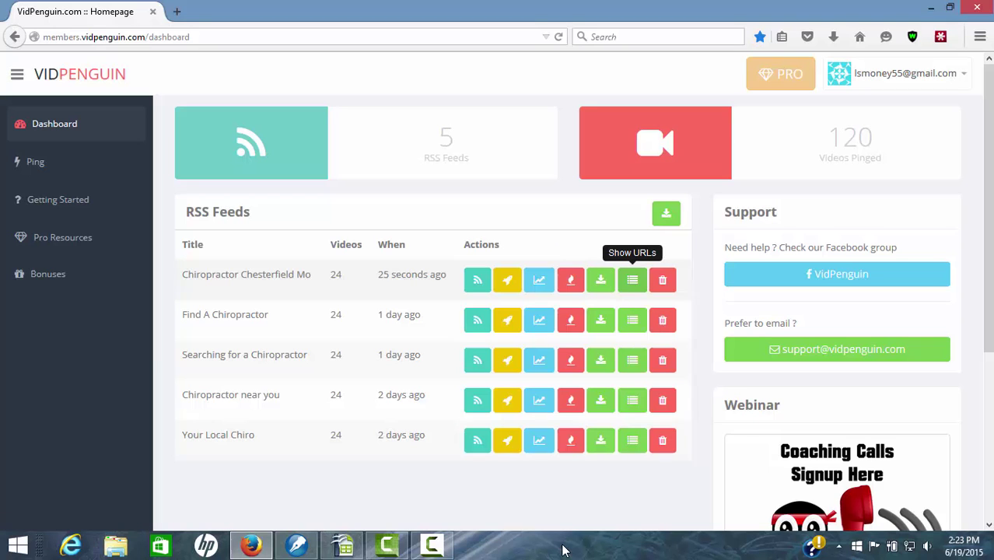
key("Return")
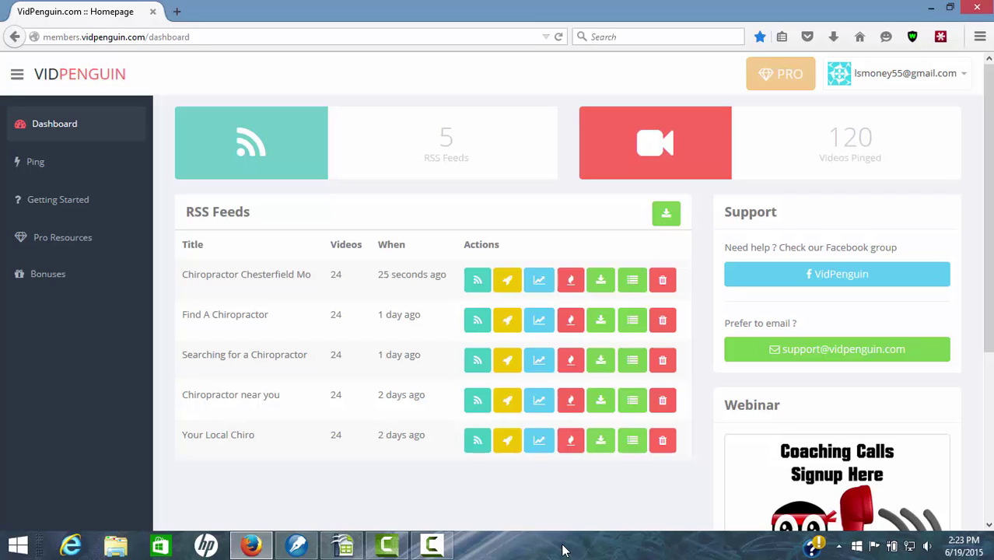
Close the feed URL list and return focus to the sidebar's Ping link.
key("Tab")
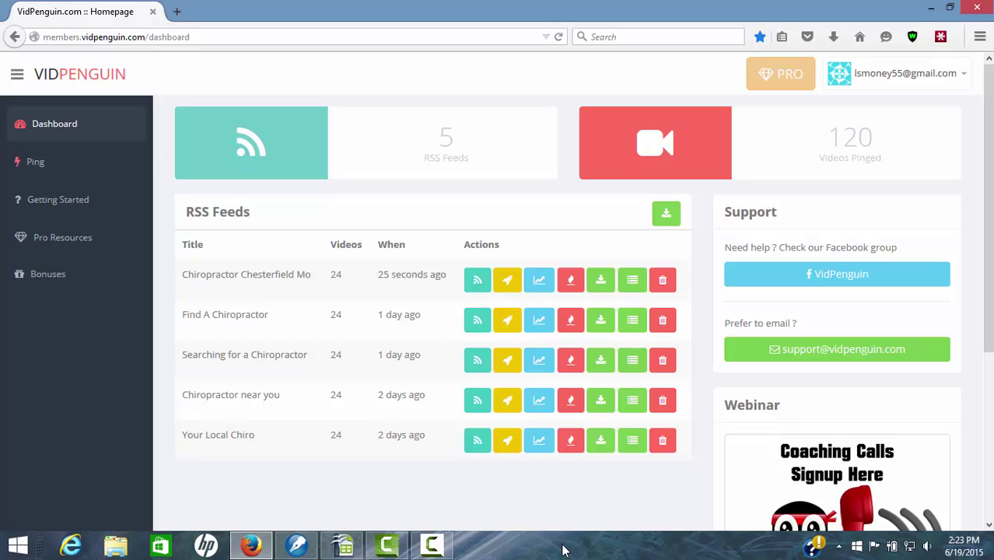